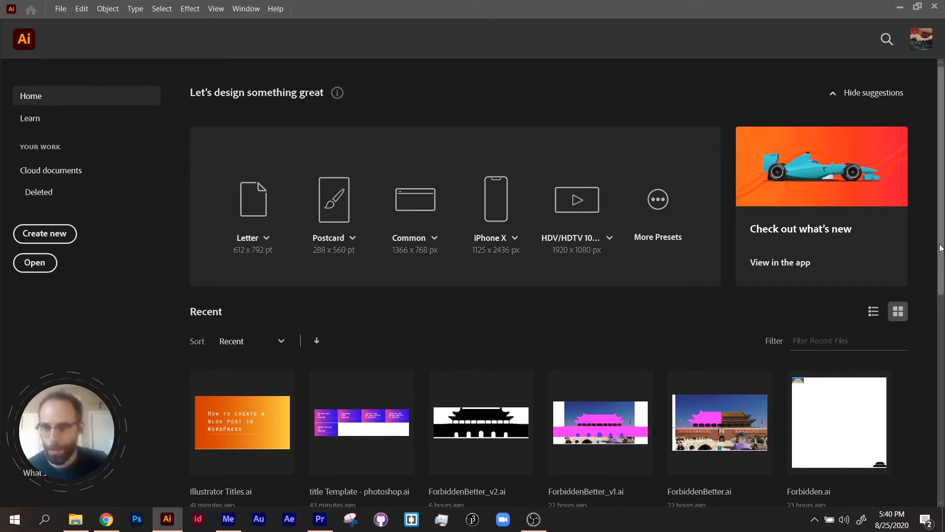
{"action": "left_click_drag", "start_coordinate": [936, 251], "coordinate": [941, 394]}
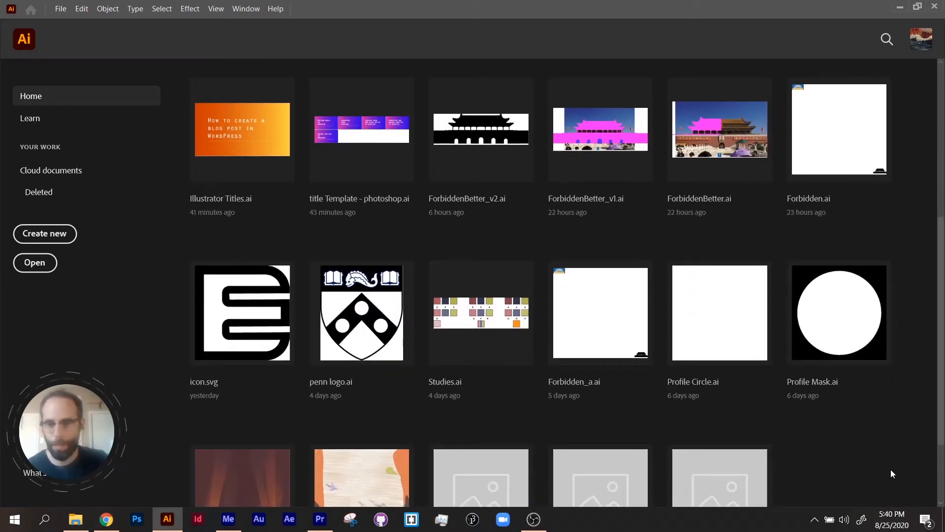
{"action": "left_click_drag", "start_coordinate": [939, 354], "coordinate": [930, 217]}
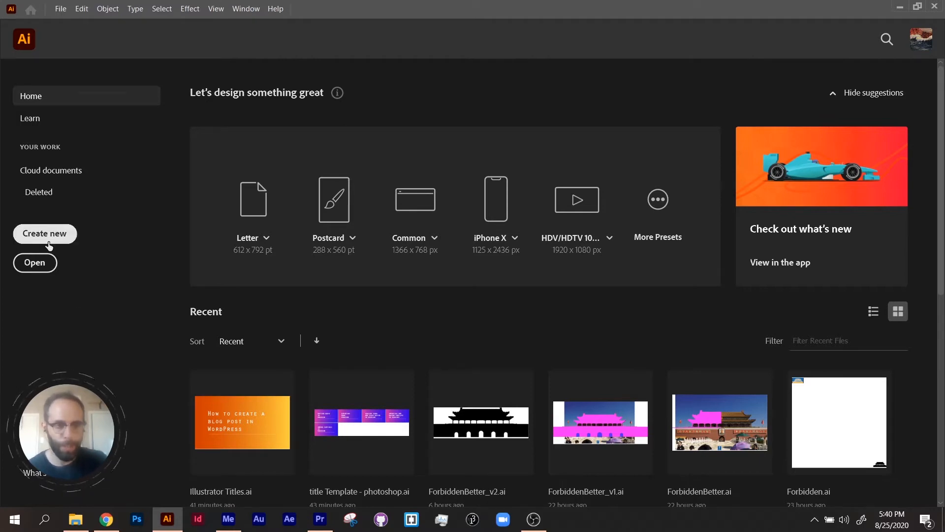
Start a new document from the Letter print preset and name it Exercise
{"action": "left_click", "coordinate": [28, 238]}
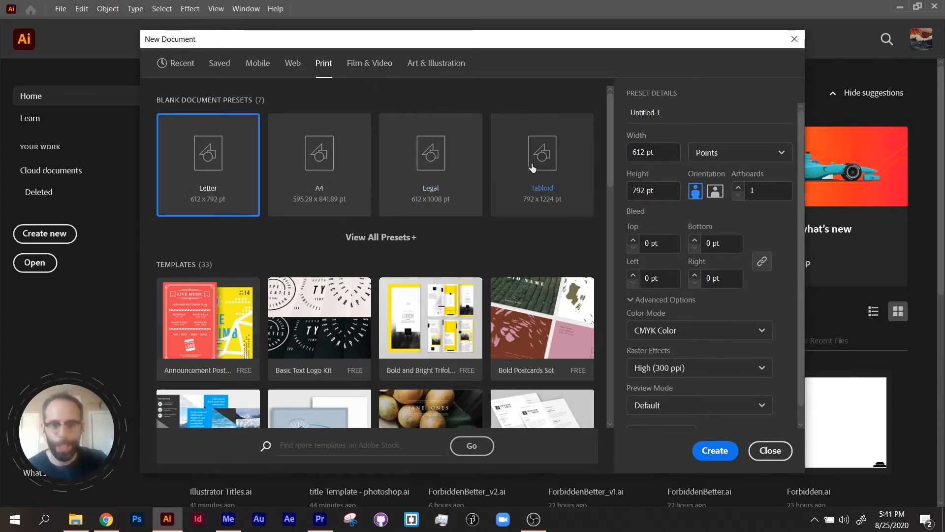
{"action": "left_click", "coordinate": [543, 173]}
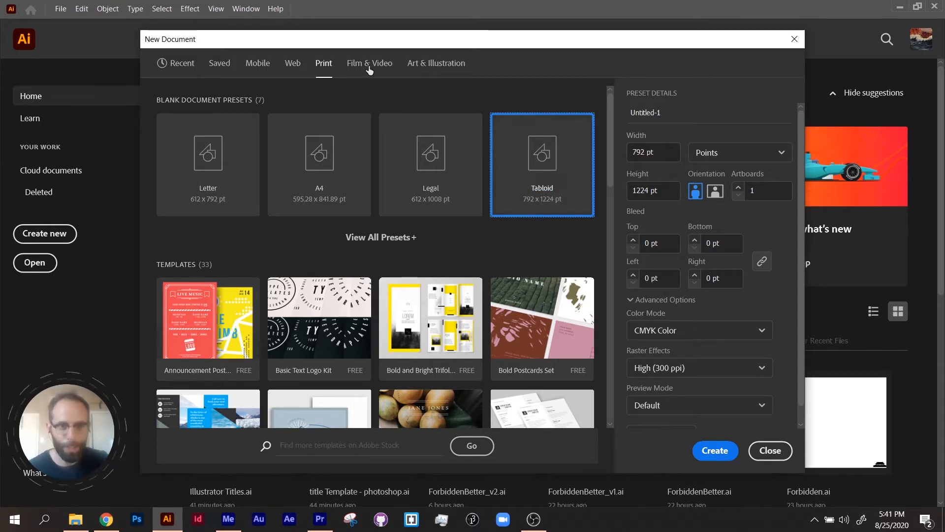
{"action": "left_click", "coordinate": [295, 65]}
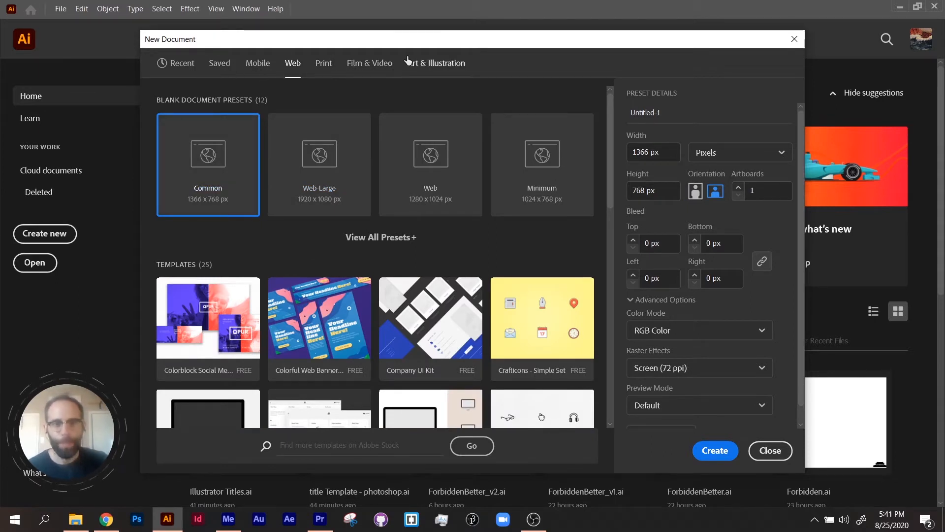
{"action": "left_click", "coordinate": [327, 73]}
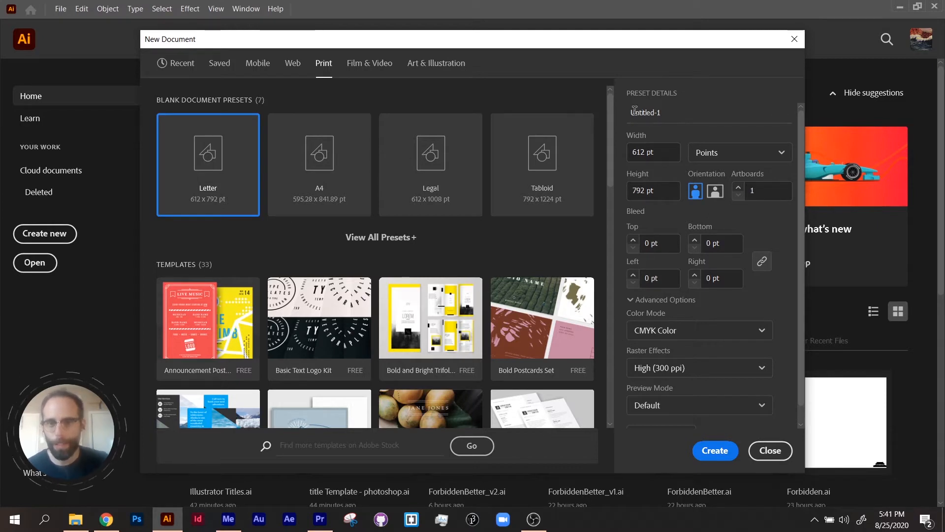
{"action": "left_click", "coordinate": [618, 110]}
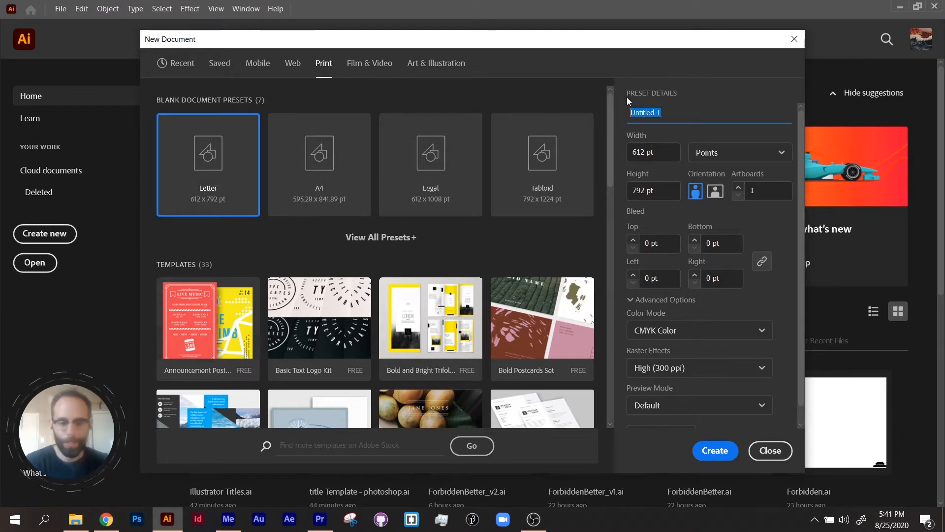
{"action": "type", "text": "Exercise"}
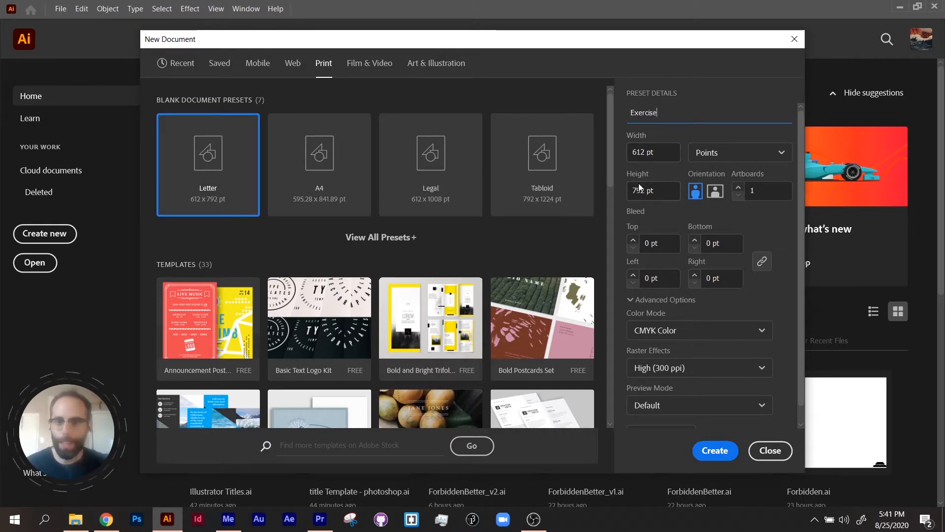
Try inches as the new document's measurement unit and settle on pixels
{"action": "left_click_drag", "start_coordinate": [657, 152], "coordinate": [624, 151]}
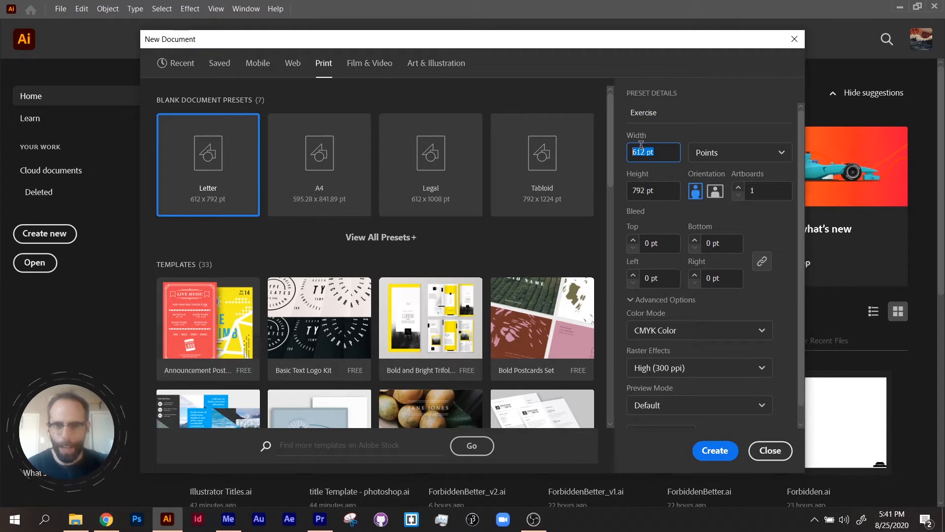
{"action": "left_click", "coordinate": [727, 162]}
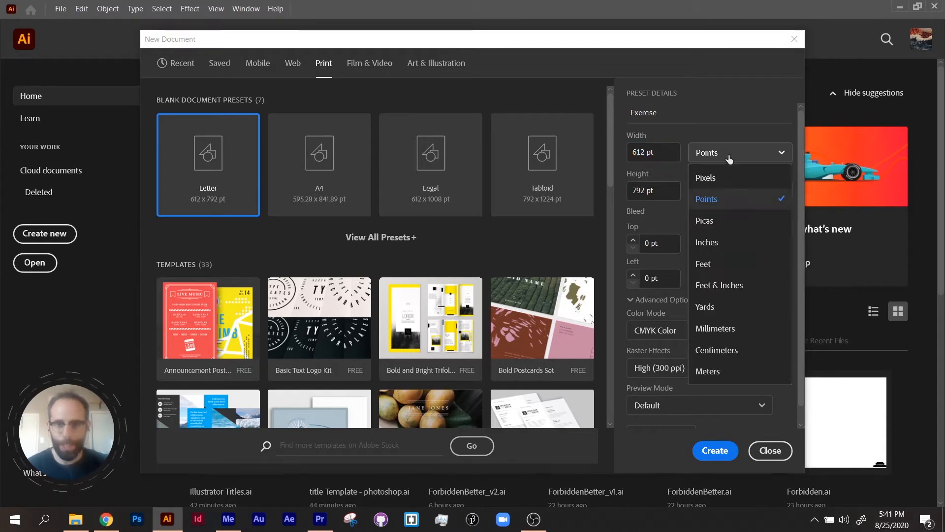
{"action": "left_click", "coordinate": [731, 251]}
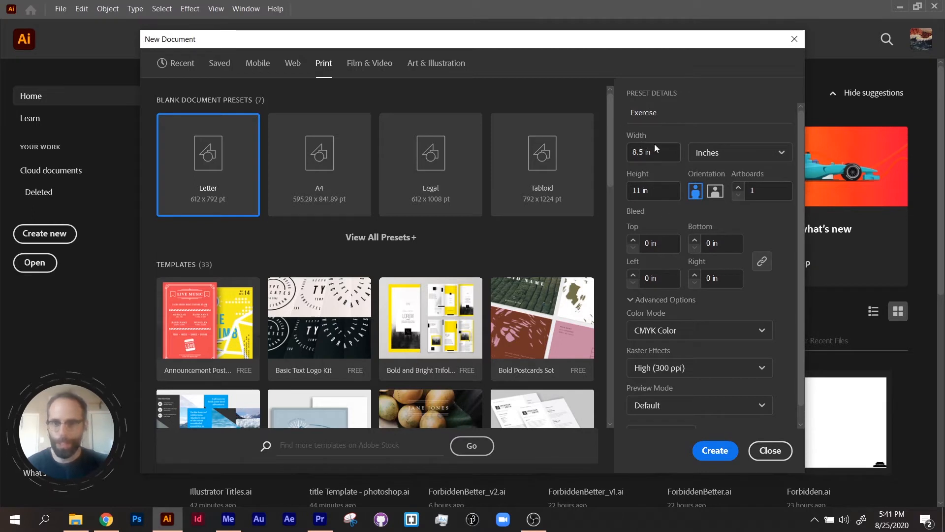
{"action": "left_click", "coordinate": [709, 153]}
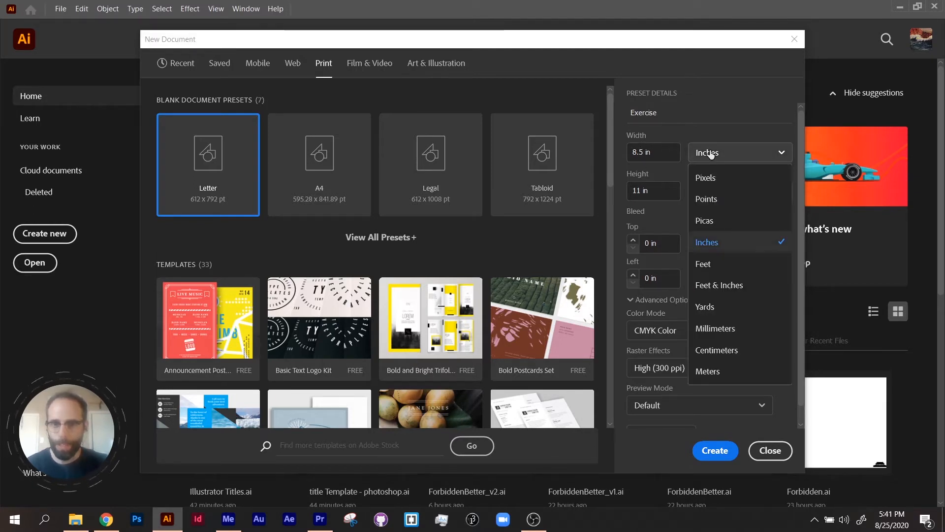
{"action": "left_click", "coordinate": [695, 184]}
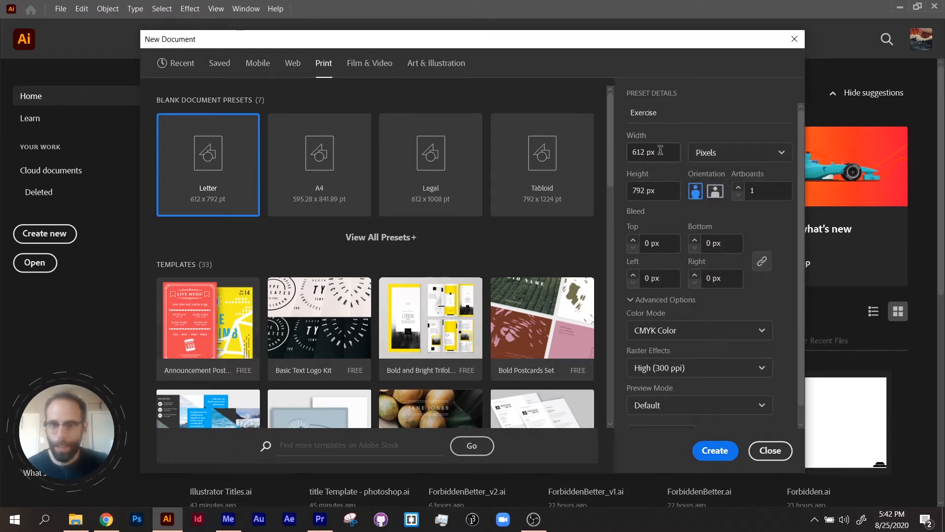
Set the new document's width to 20 in while its units are pixels
{"action": "left_click_drag", "start_coordinate": [660, 150], "coordinate": [609, 150]}
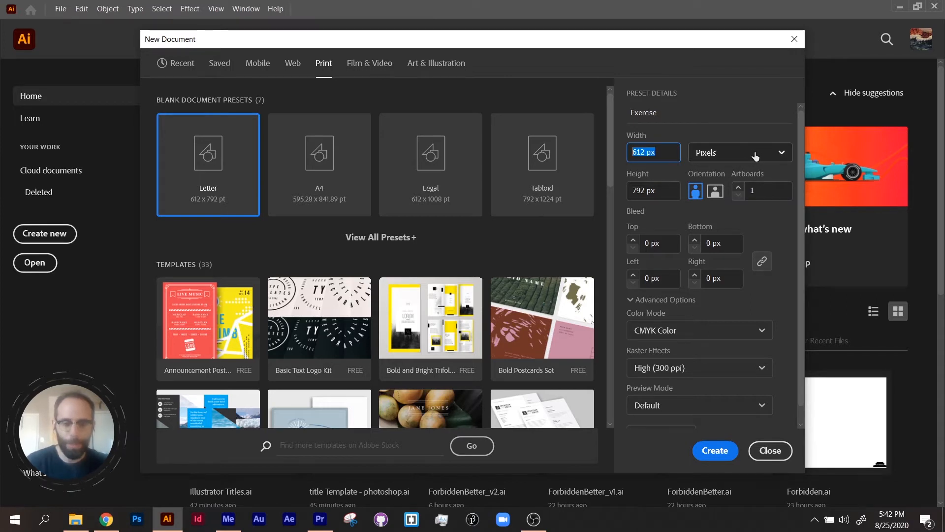
{"action": "type", "text": "20"}
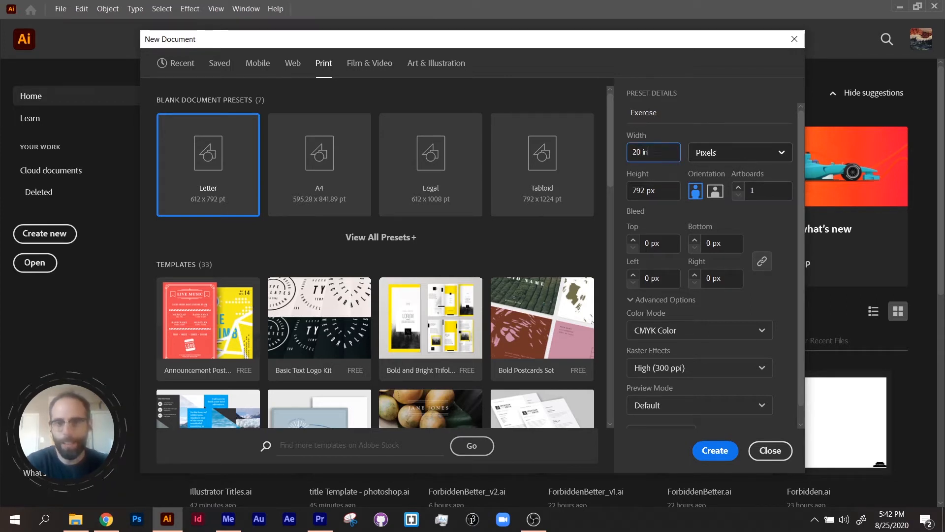
{"action": "key", "text": "Tab"}
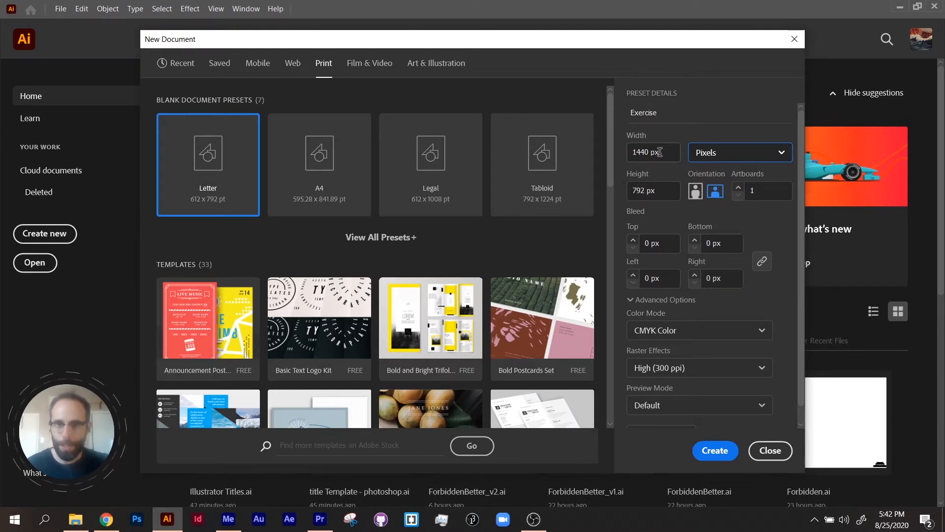
Set the new document's width and height to 800 px each
{"action": "left_click_drag", "start_coordinate": [659, 152], "coordinate": [629, 154]}
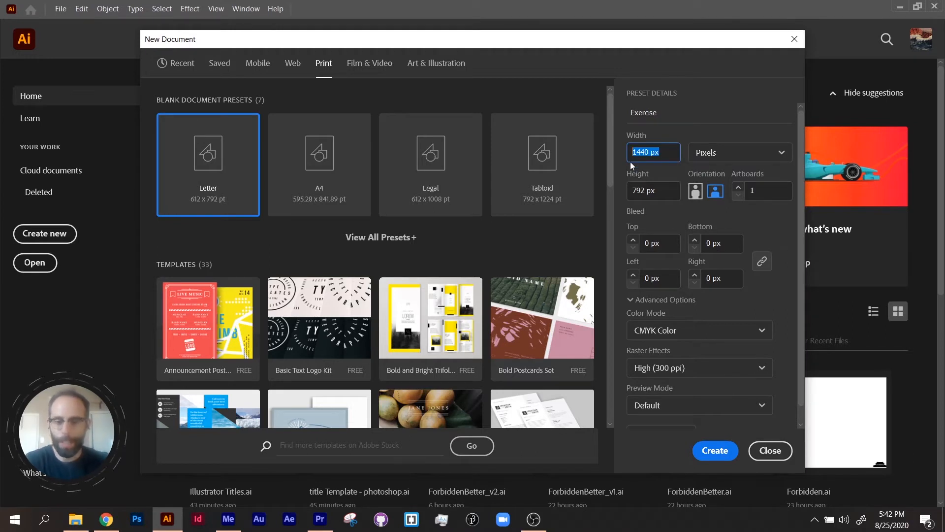
{"action": "type", "text": "800"}
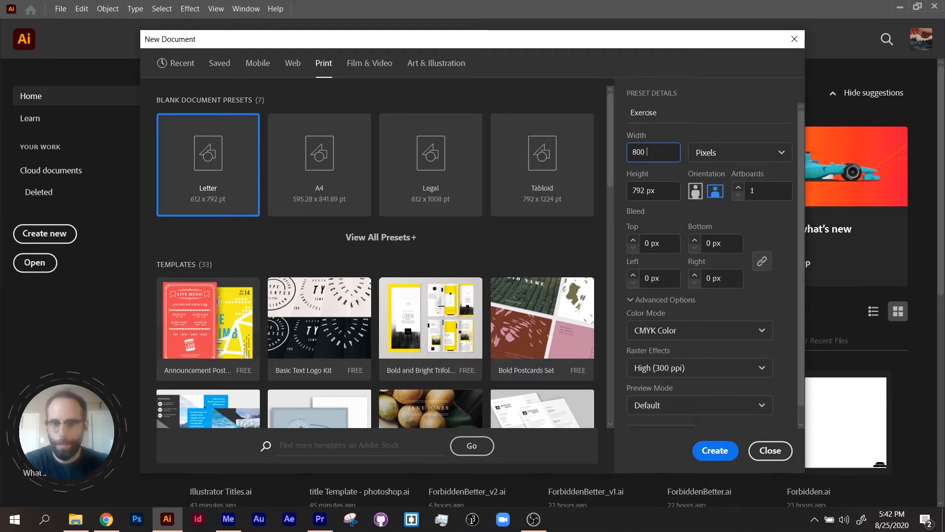
{"action": "key", "text": "Tab"}
{"action": "key", "text": "Tab"}
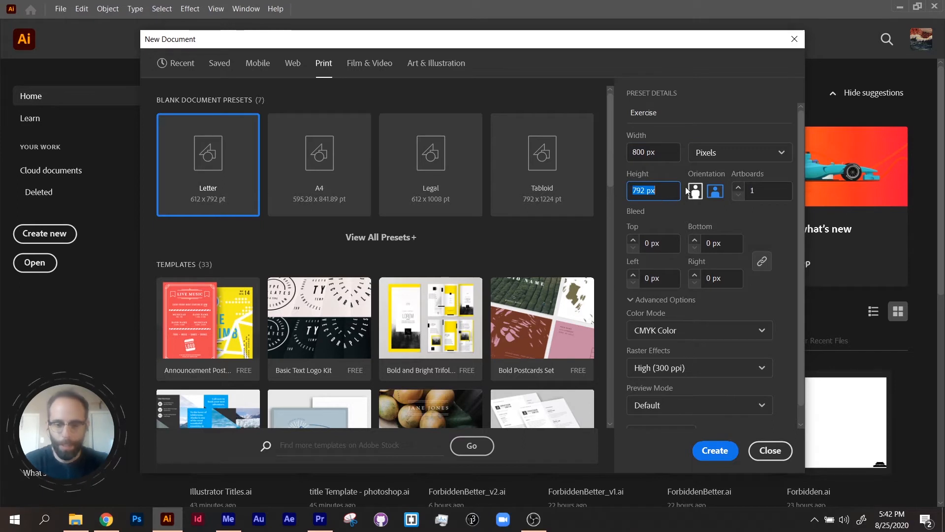
{"action": "type", "text": "800"}
{"action": "key", "text": "Tab"}
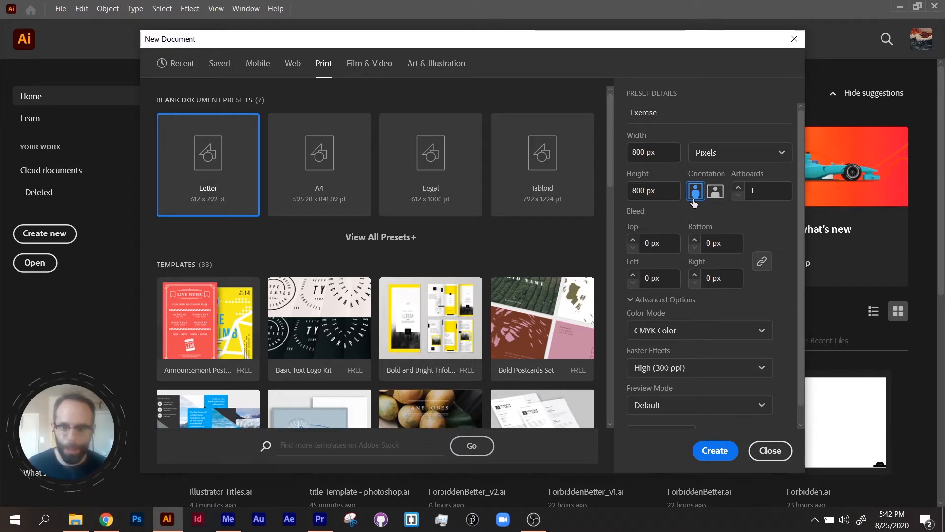
{"action": "left_click", "coordinate": [753, 191]}
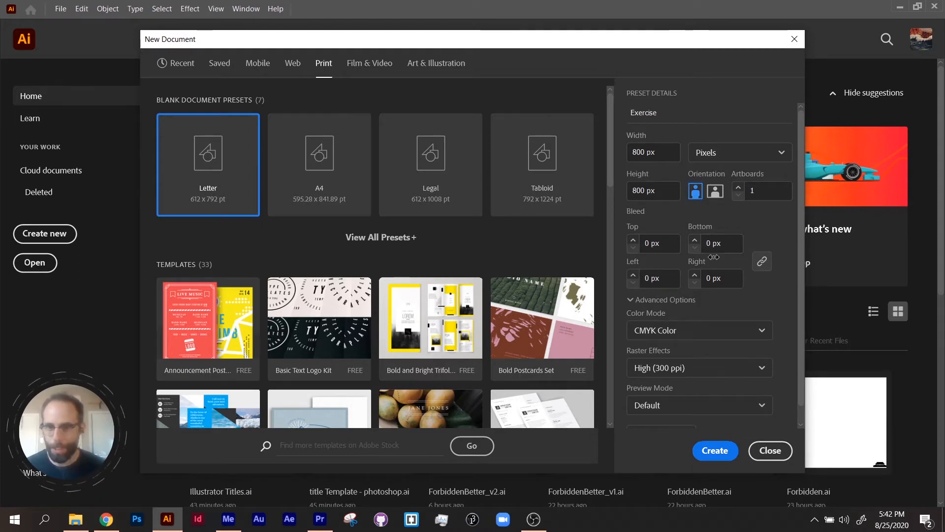
Switch the new document's color mode to RGB Color and back to CMYK Color
{"action": "scroll", "coordinate": [794, 263], "scroll_direction": "down", "scroll_amount": 2}
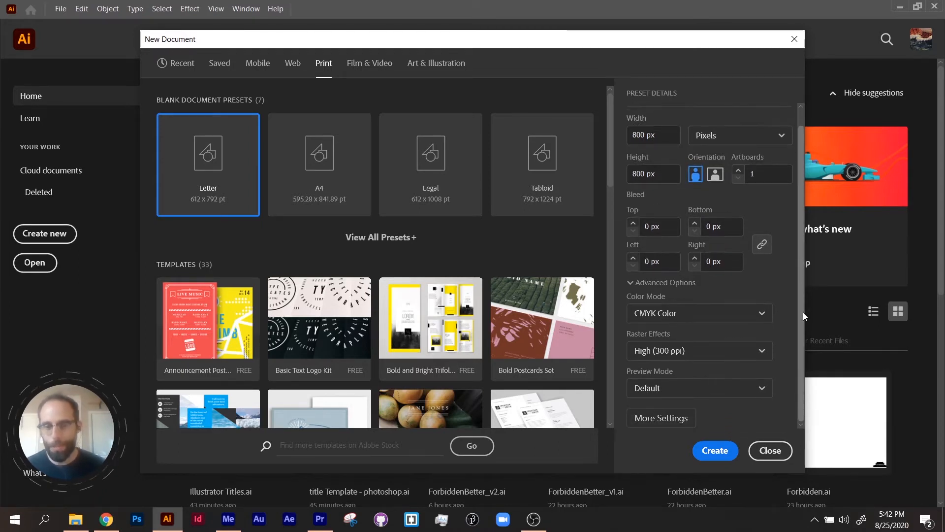
{"action": "left_click", "coordinate": [680, 305]}
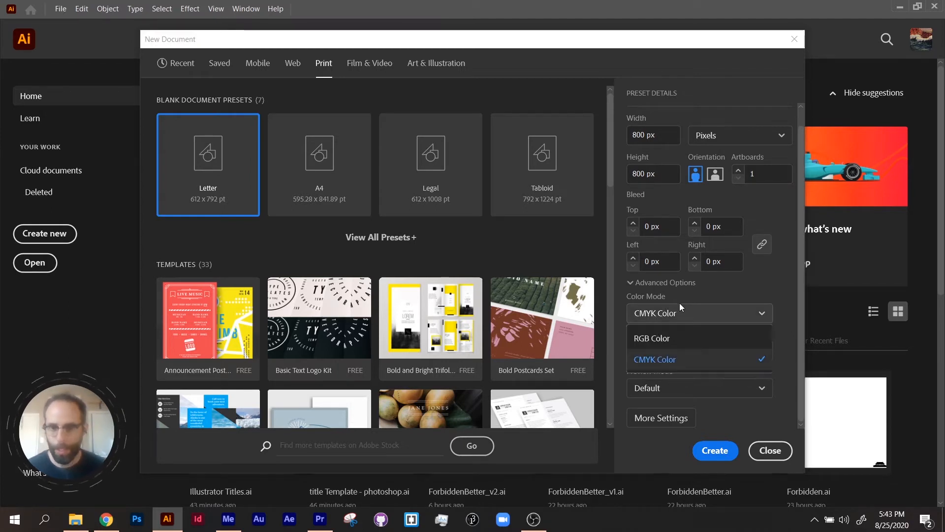
{"action": "left_click", "coordinate": [664, 338]}
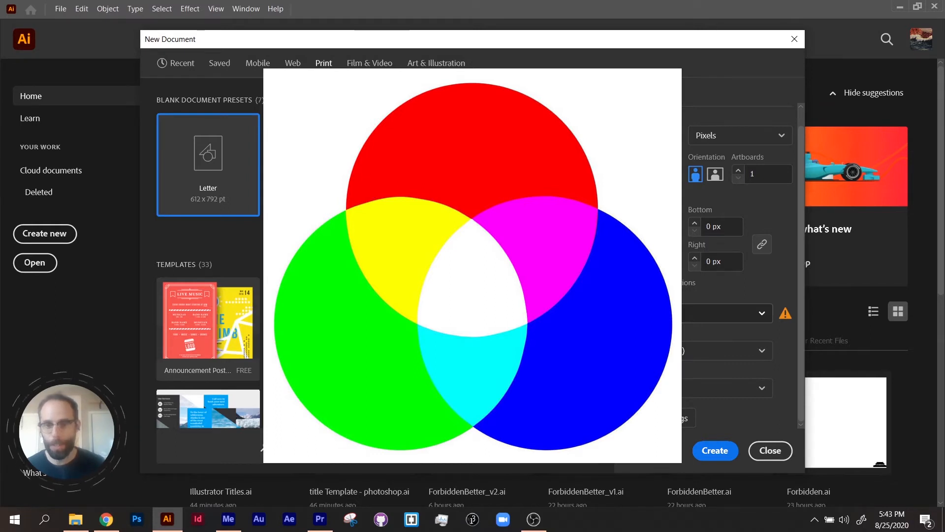
{"action": "left_click", "coordinate": [664, 313]}
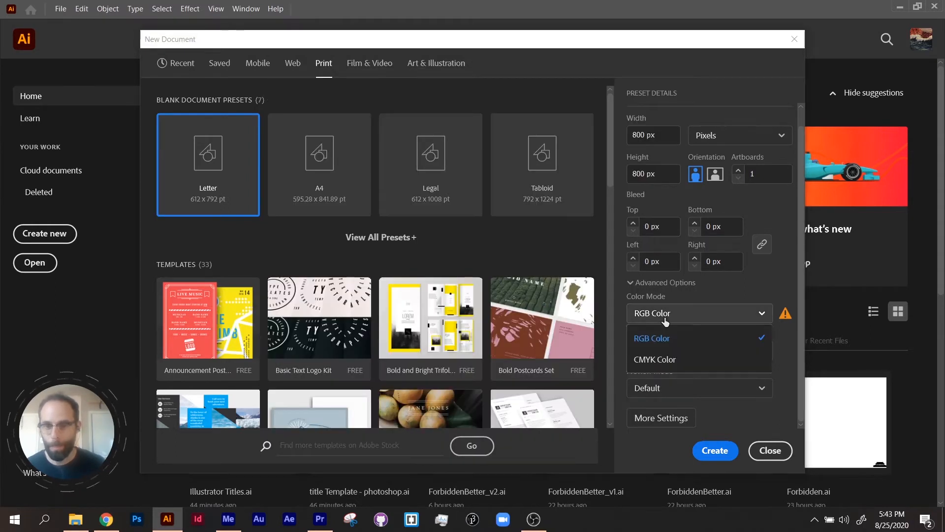
{"action": "left_click", "coordinate": [660, 358]}
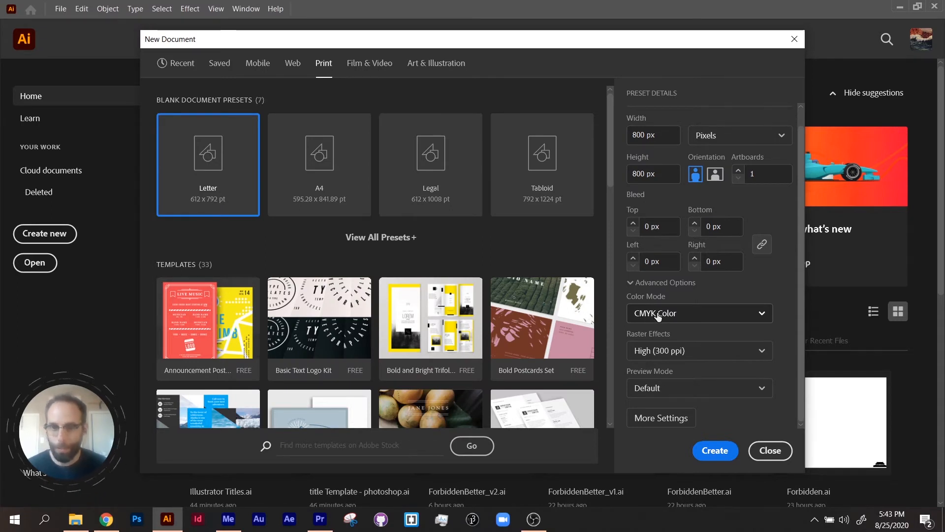
Create the document with RGB Color mode and raster effects at Screen (72 ppi)
{"action": "left_click", "coordinate": [656, 316]}
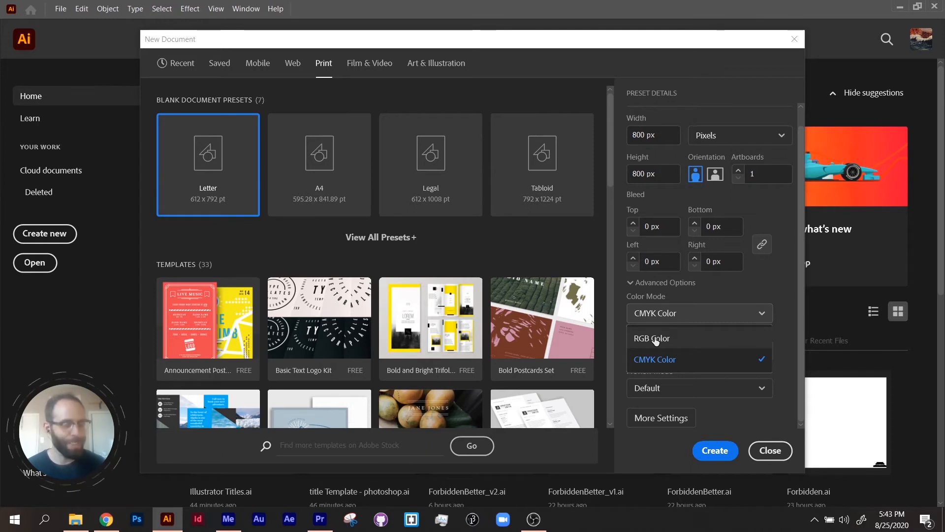
{"action": "left_click", "coordinate": [655, 339]}
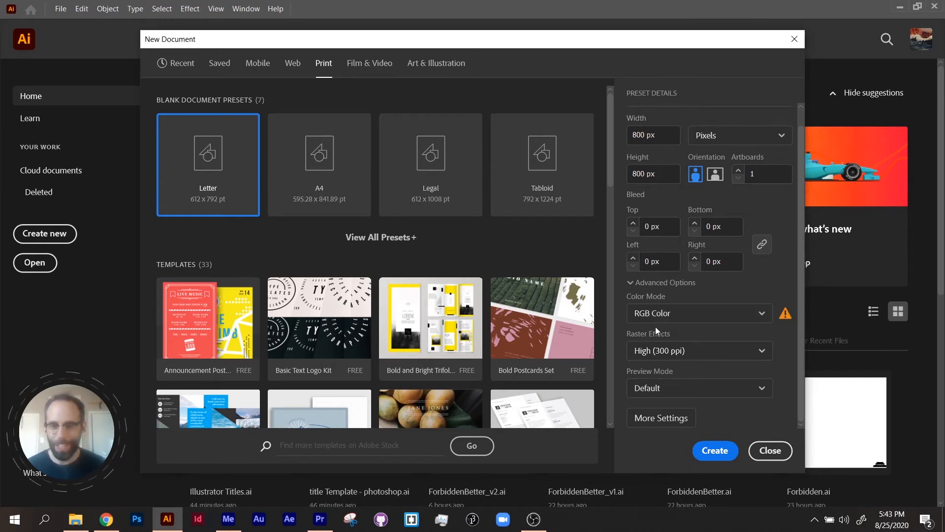
{"action": "left_click", "coordinate": [655, 352]}
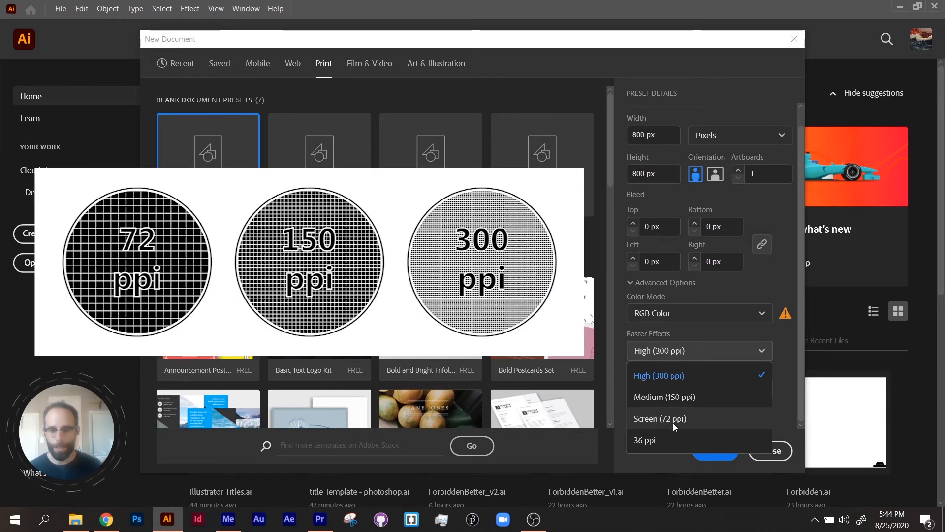
{"action": "left_click", "coordinate": [677, 421]}
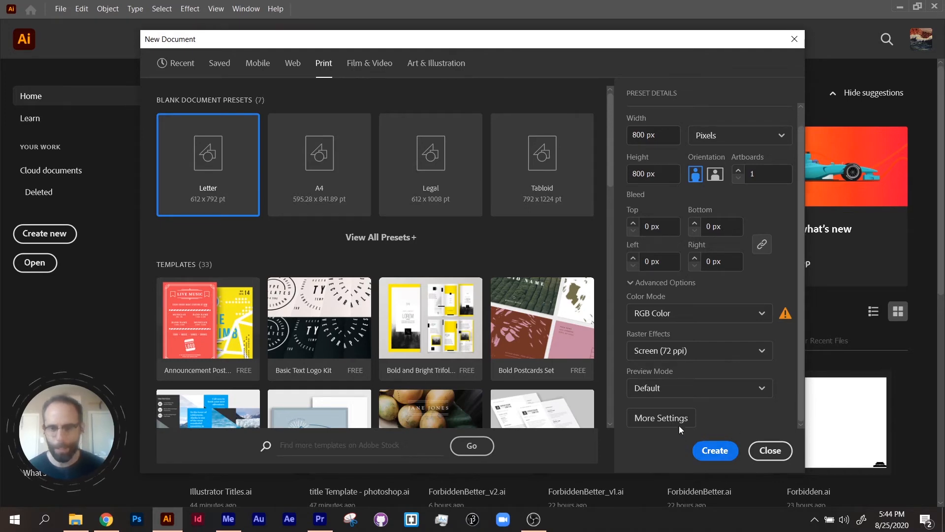
{"action": "left_click", "coordinate": [715, 451]}
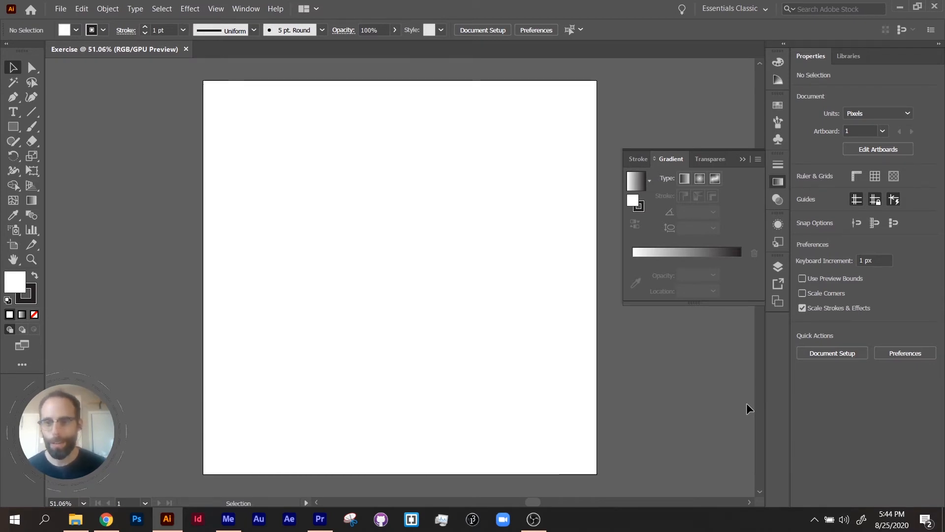
Switch the workspace to Essentials
{"action": "left_click", "coordinate": [722, 7]}
{"action": "left_click", "coordinate": [713, 66]}
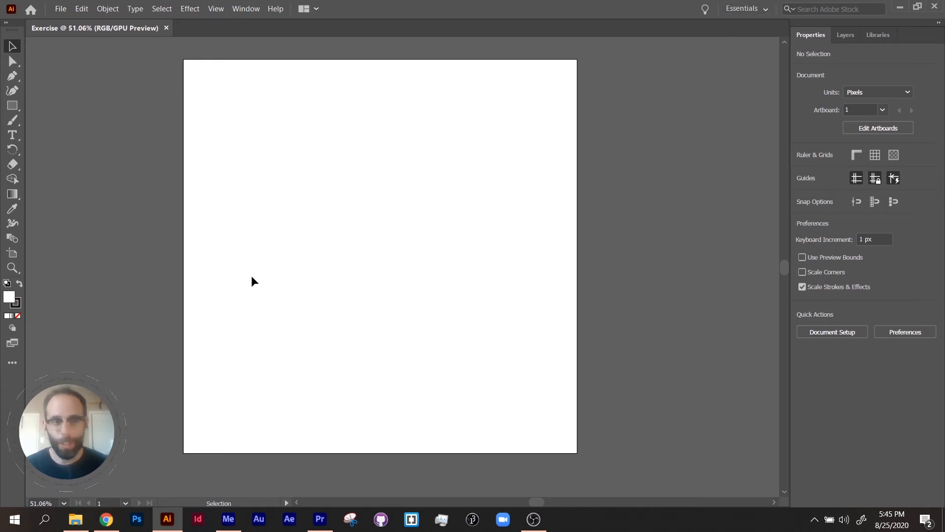
Switch the workspace to Essentials Classic and collapse the open Gradient panel
{"action": "left_click", "coordinate": [764, 10]}
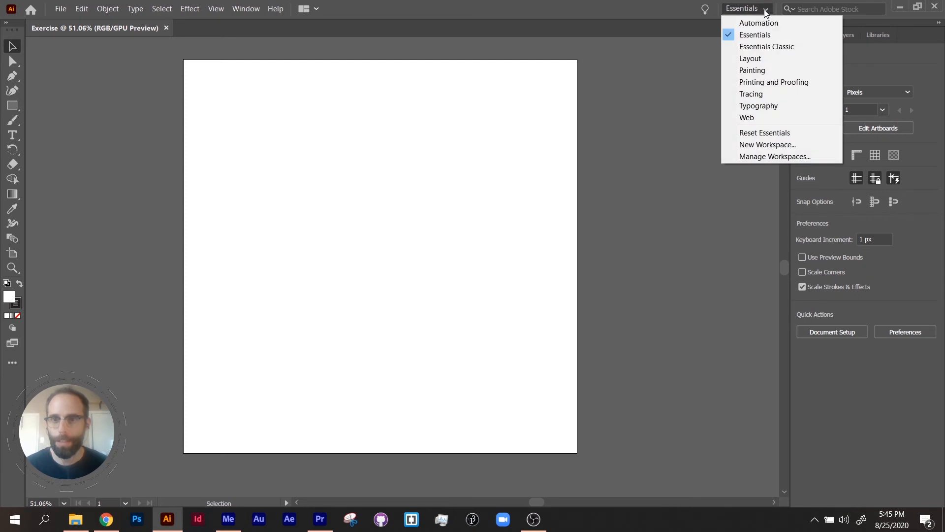
{"action": "left_click", "coordinate": [771, 47]}
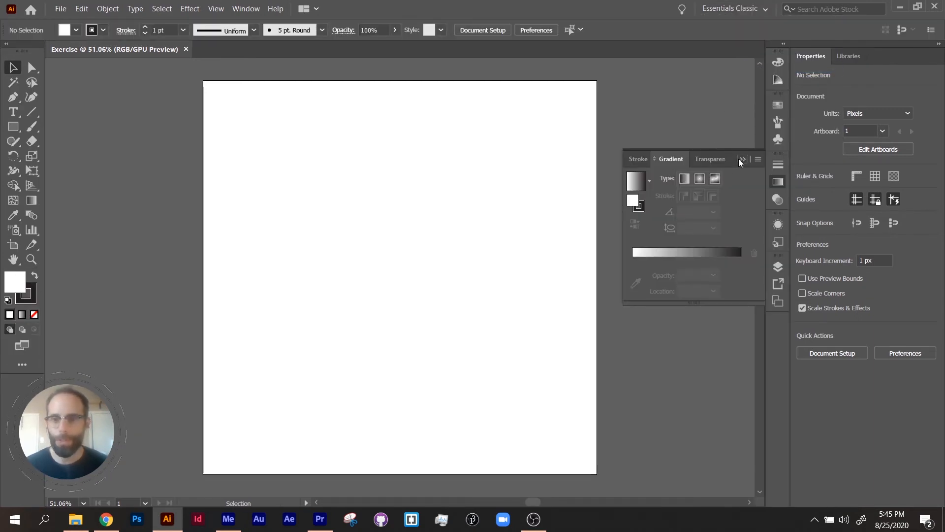
{"action": "left_click", "coordinate": [741, 160]}
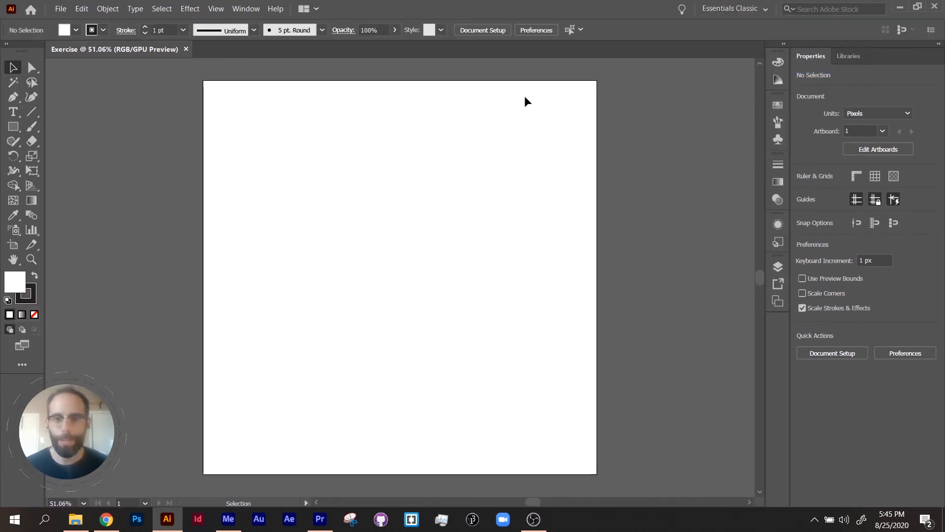
{"action": "left_click", "coordinate": [248, 14]}
{"action": "mouse_move", "coordinate": [282, 60]}
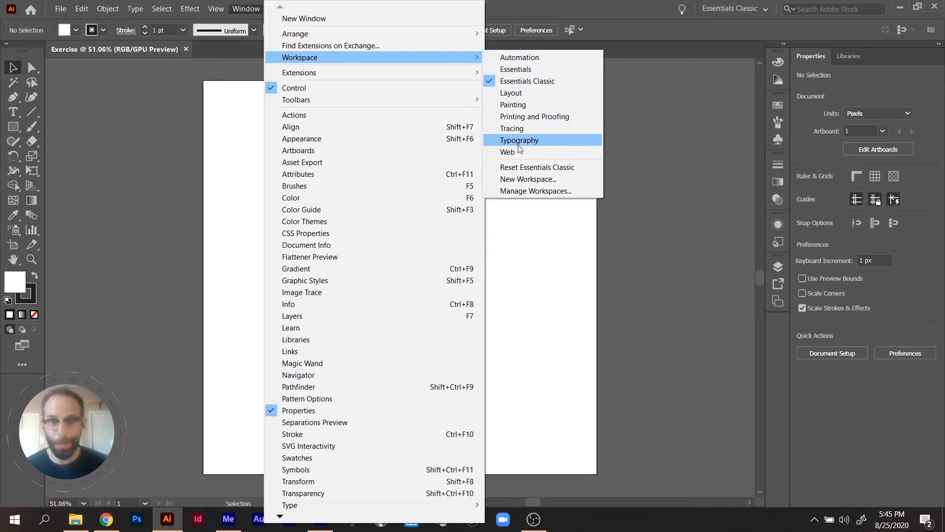
{"action": "mouse_move", "coordinate": [415, 105]}
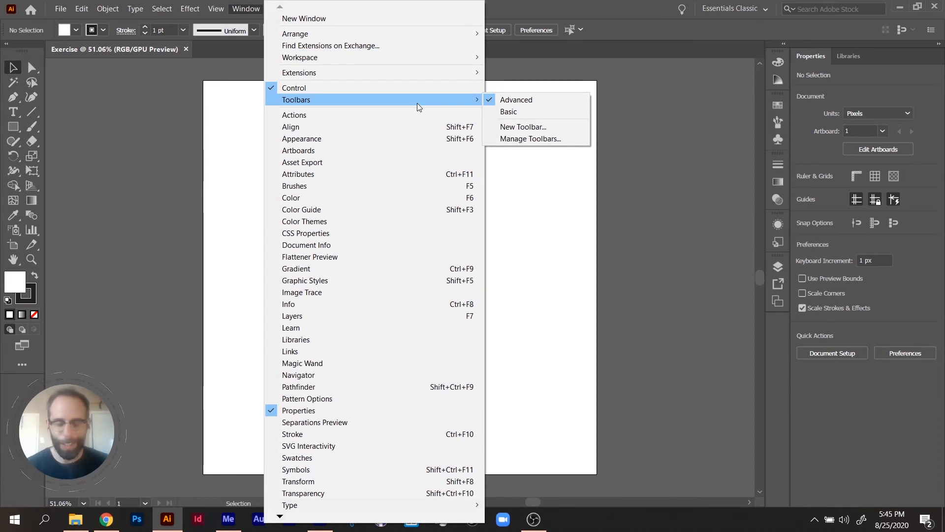
{"action": "left_click", "coordinate": [633, 138]}
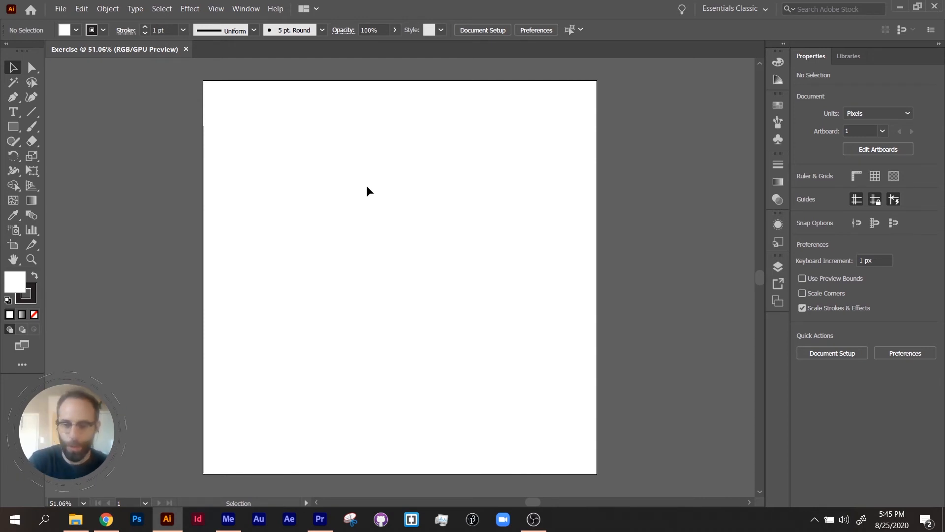
Zoom the view of the artboard out and in several times, finishing at 50% magnification
{"action": "key", "text": "ctrl+minus"}
{"action": "key", "text": "ctrl+minus"}
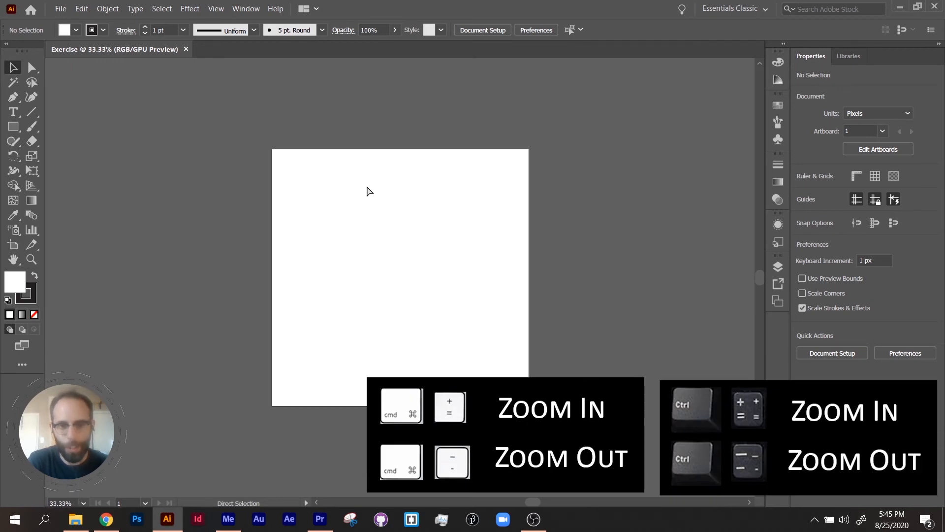
{"action": "key", "text": "ctrl+plus"}
{"action": "key", "text": "ctrl+plus"}
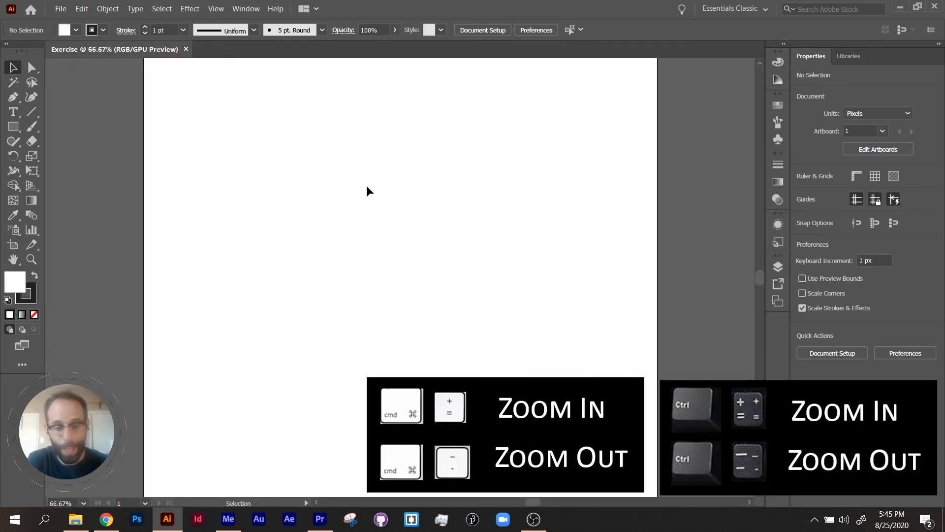
{"action": "key", "text": "ctrl+minus"}
{"action": "key", "text": "ctrl+minus"}
{"action": "key", "text": "ctrl+minus"}
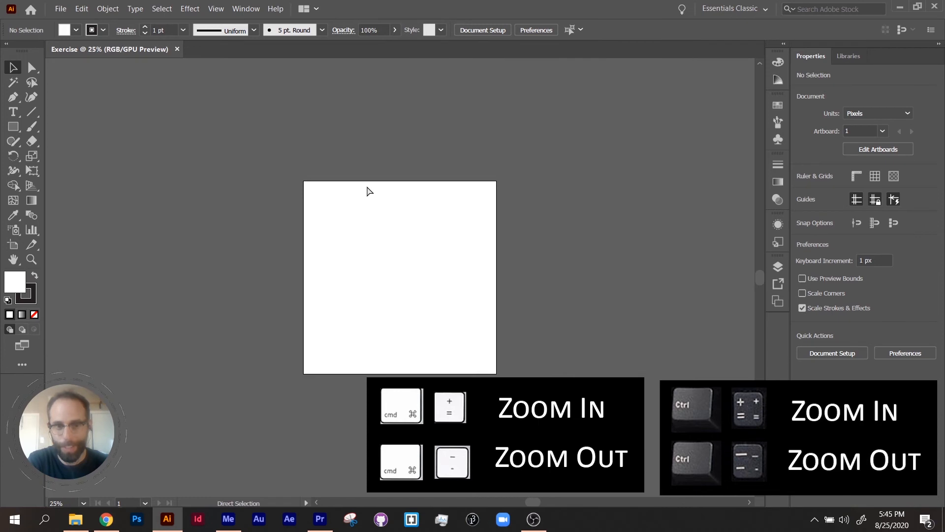
{"action": "key", "text": "ctrl+plus"}
{"action": "key", "text": "ctrl+plus"}
{"action": "key", "text": "ctrl+minus"}
{"action": "key", "text": "ctrl+plus"}
{"action": "key", "text": "ctrl+plus"}
{"action": "key", "text": "ctrl+plus"}
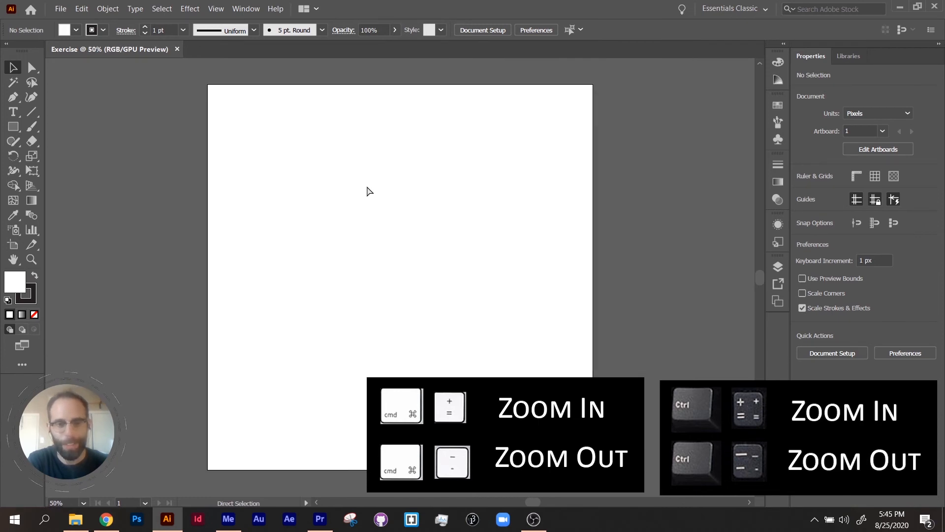
{"action": "key", "text": "ctrl+minus"}
{"action": "key", "text": "ctrl+minus"}
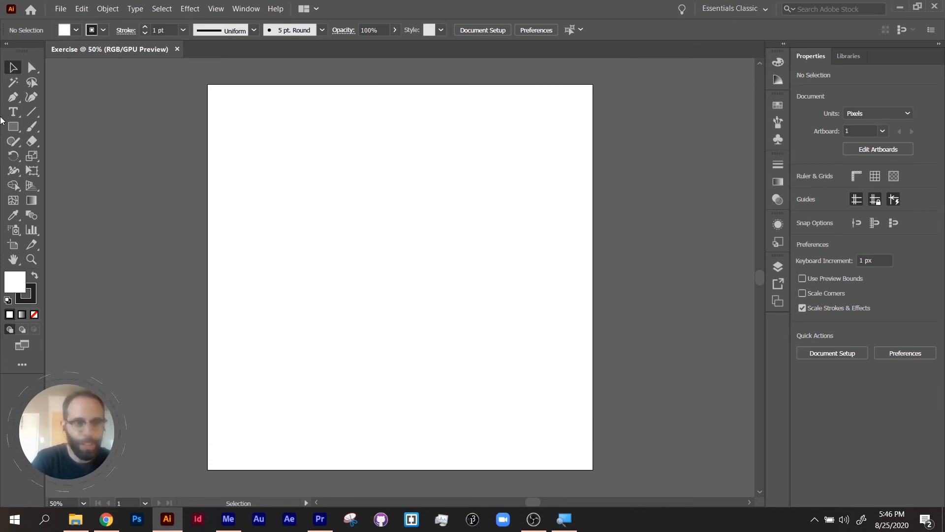
Inspect the tools and collapsed panel icons with the Windows Magnifier at 200%, and close the Magnifier
{"action": "key", "text": "super+plus"}
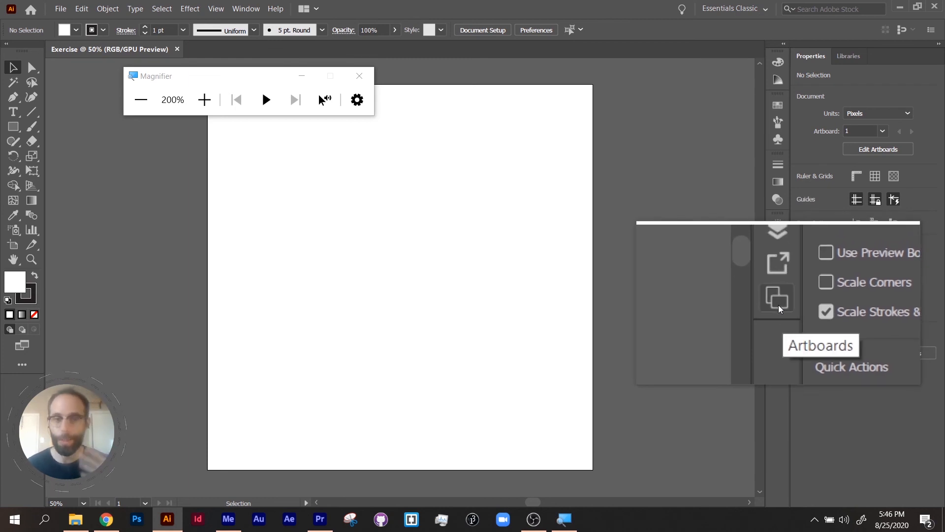
{"action": "key", "text": "super+Escape"}
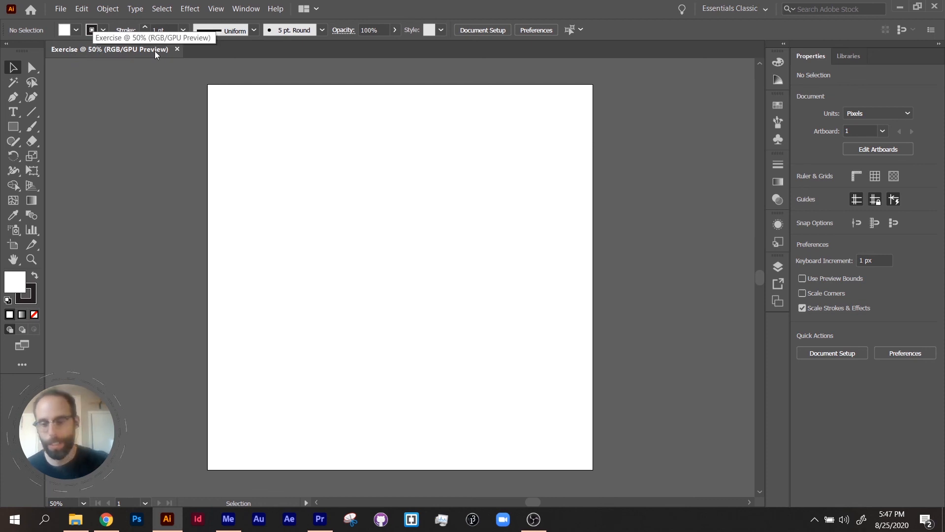
Fit the whole artboard in the window and reduce the view to 50% magnification
{"action": "key", "text": "ctrl+equal"}
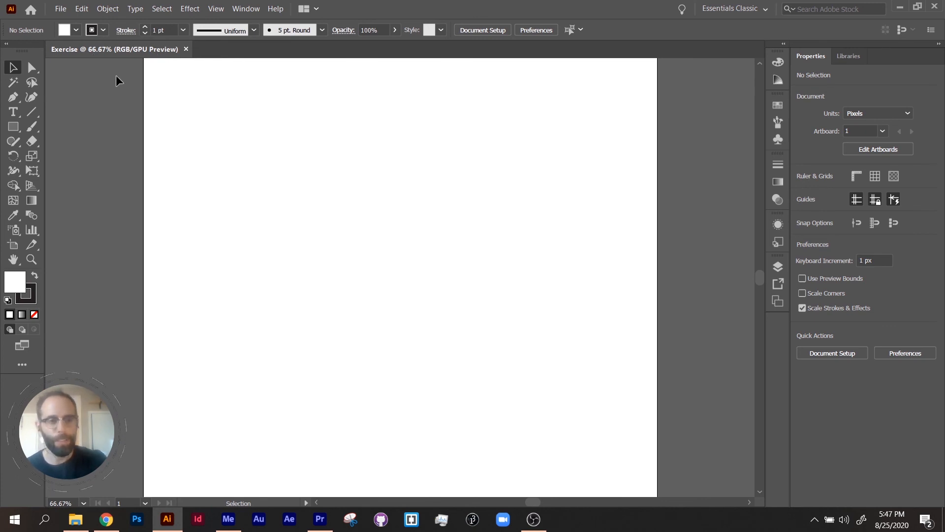
{"action": "key", "text": "ctrl"}
{"action": "key", "text": "ctrl+0"}
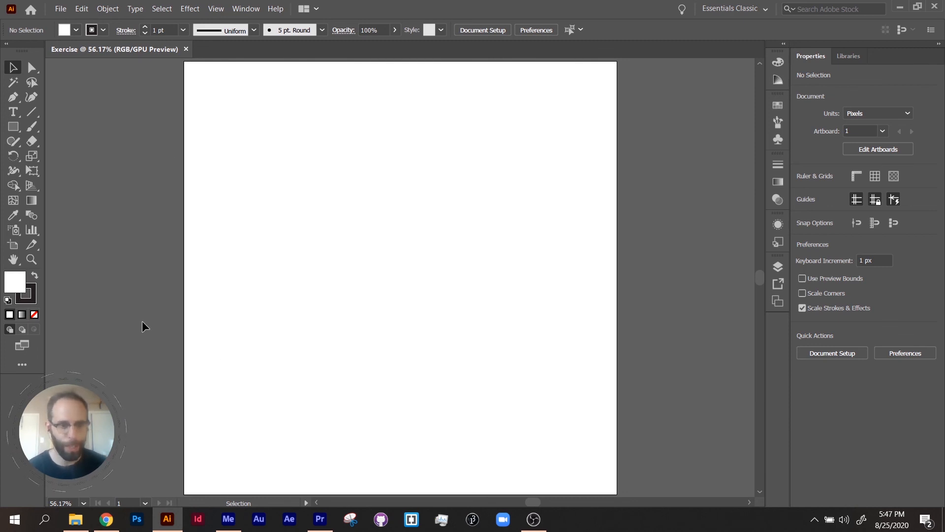
{"action": "key", "text": "ctrl+minus"}
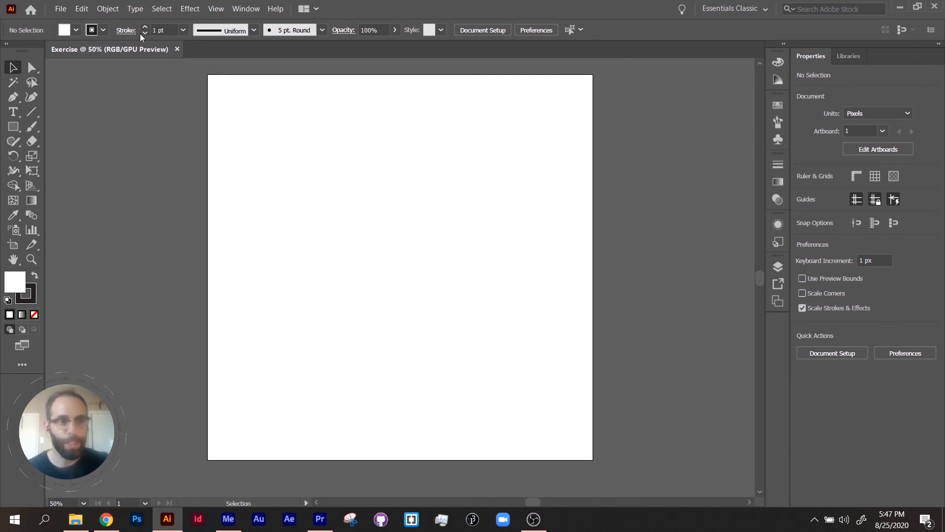